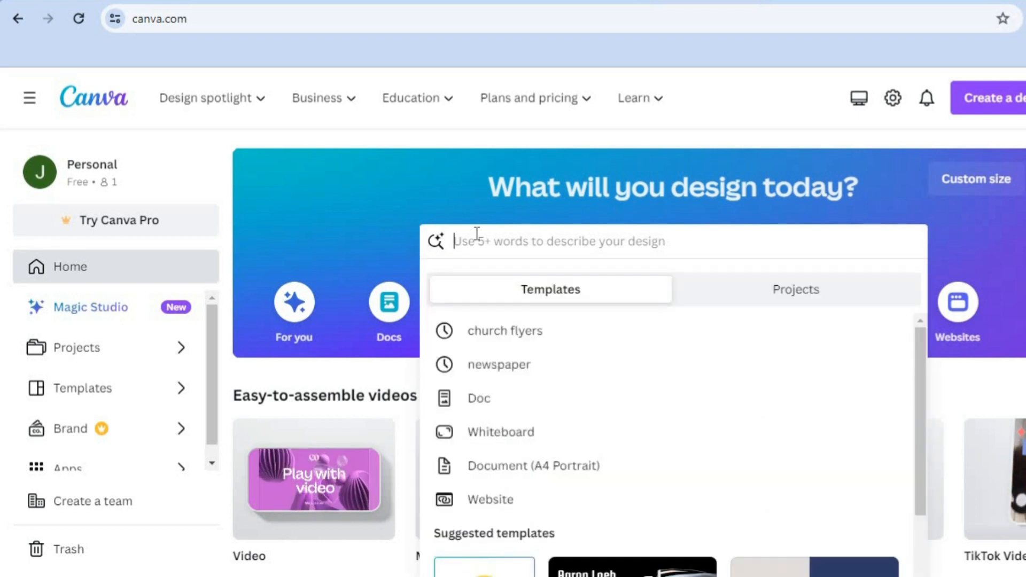
- Search the templates for "FOOD FLYERS" and look through the flyer designs found
type("FOOD FLYERS")
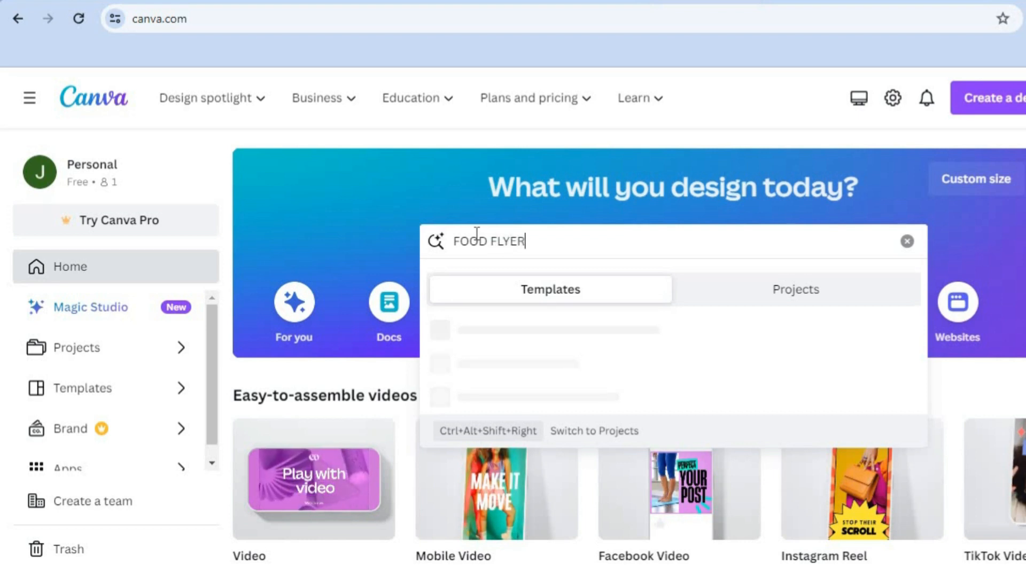
key("Return")
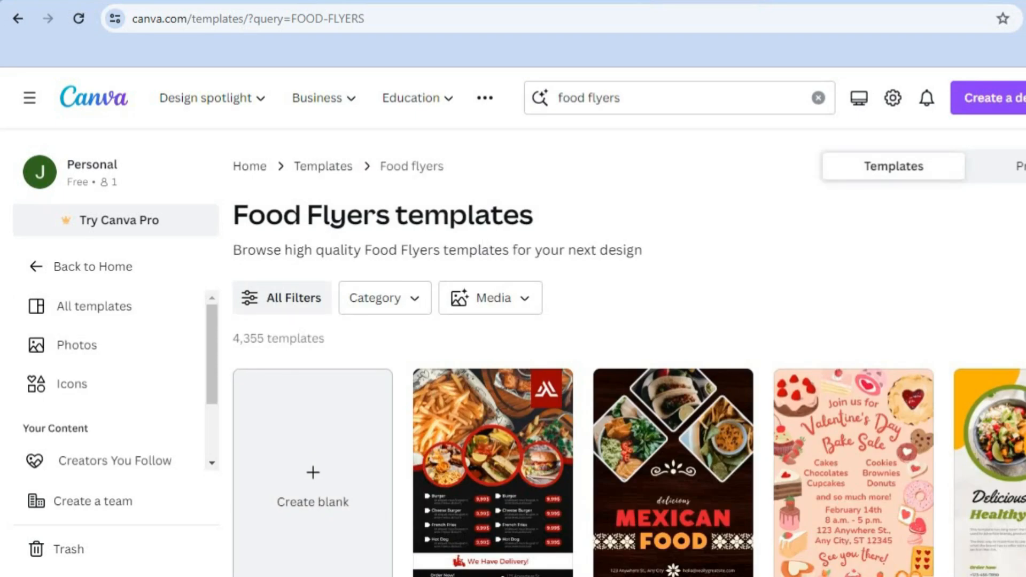
scroll(629, 352, "down", 1)
scroll(629, 352, "down", 3)
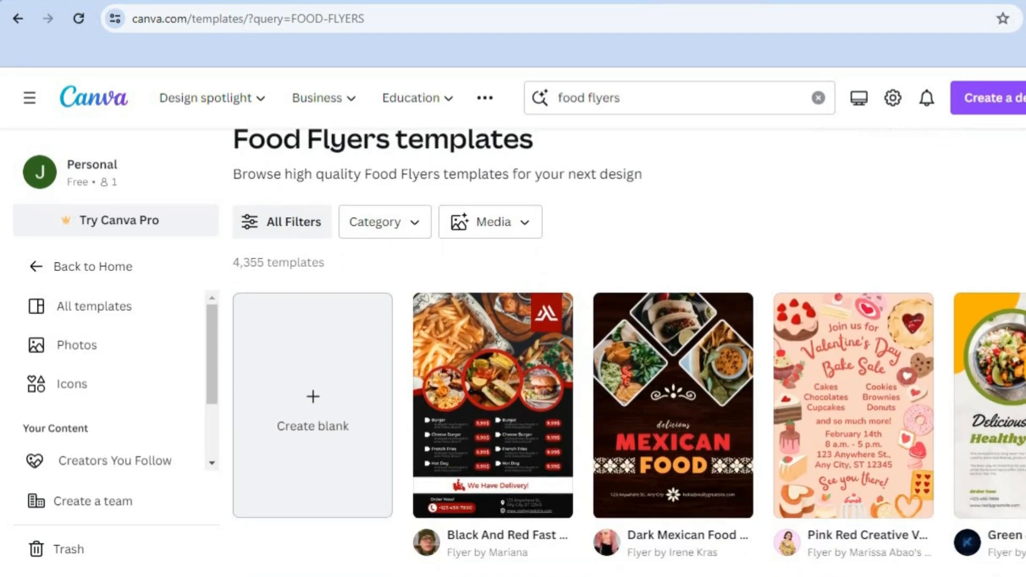
scroll(629, 352, "down", 9)
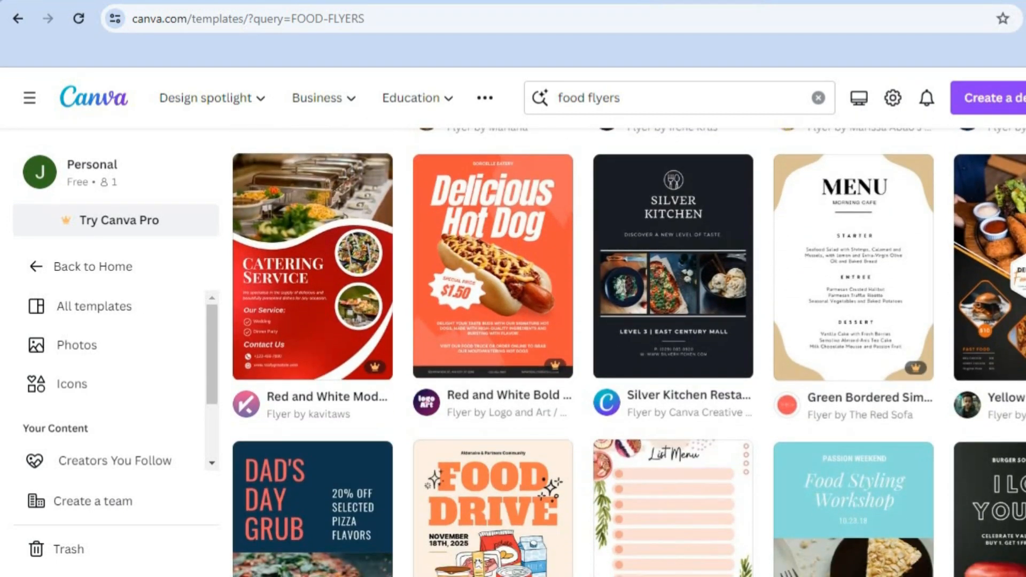
scroll(748, 291, "down", 7)
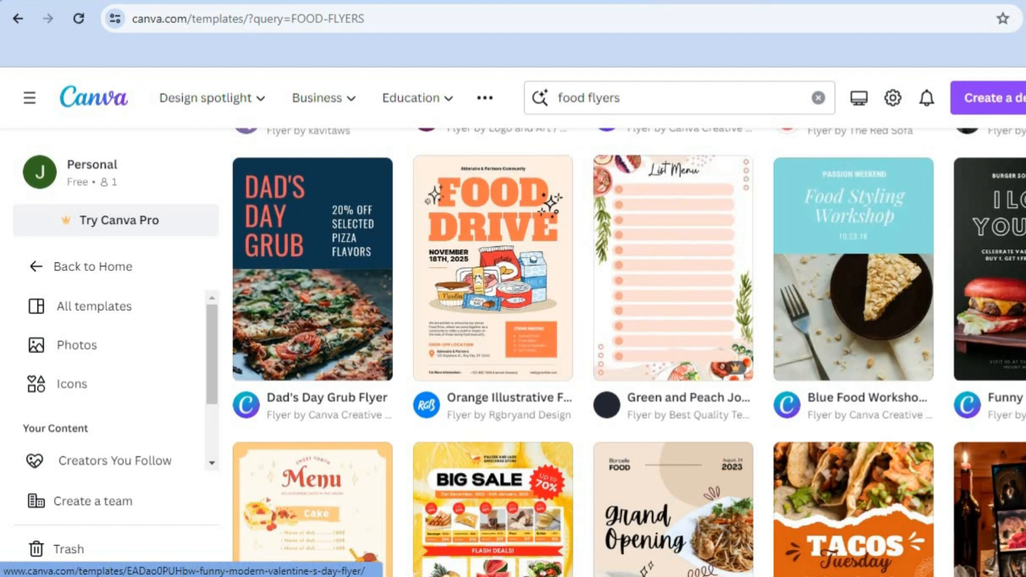
scroll(629, 352, "down", 5)
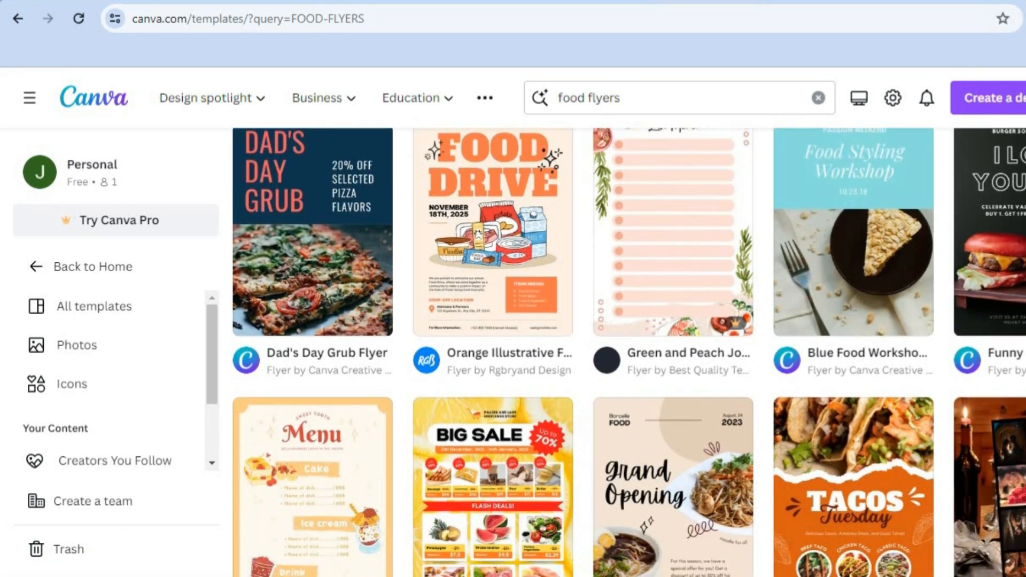
scroll(628, 352, "down", 16)
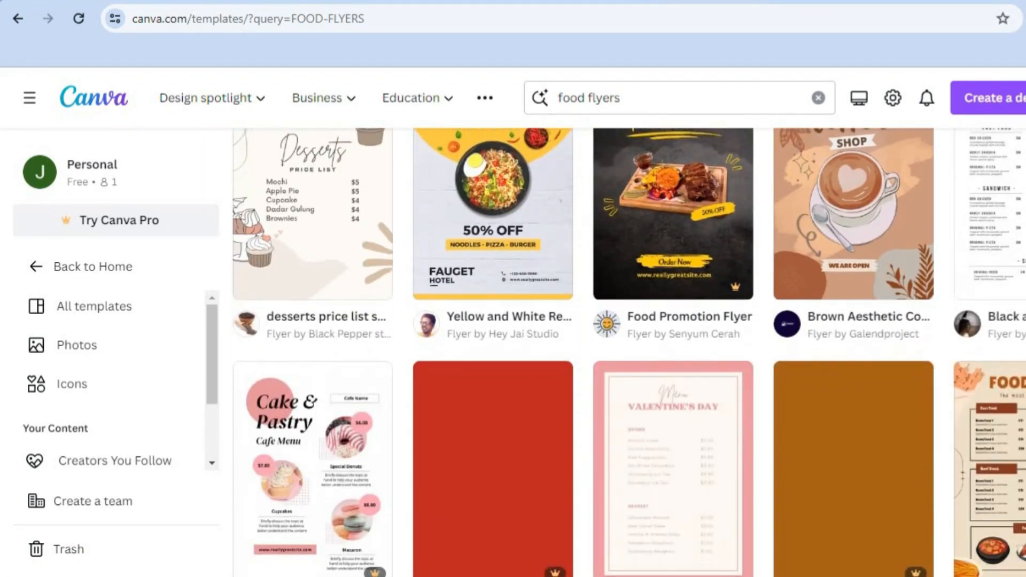
scroll(629, 351, "down", 2)
scroll(629, 352, "down", 5)
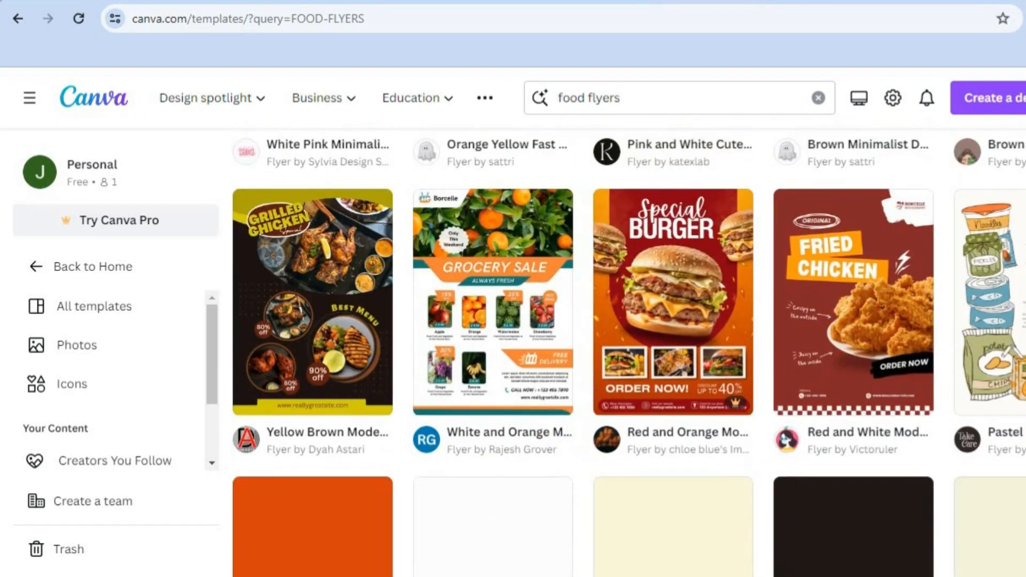
scroll(628, 351, "down", 3)
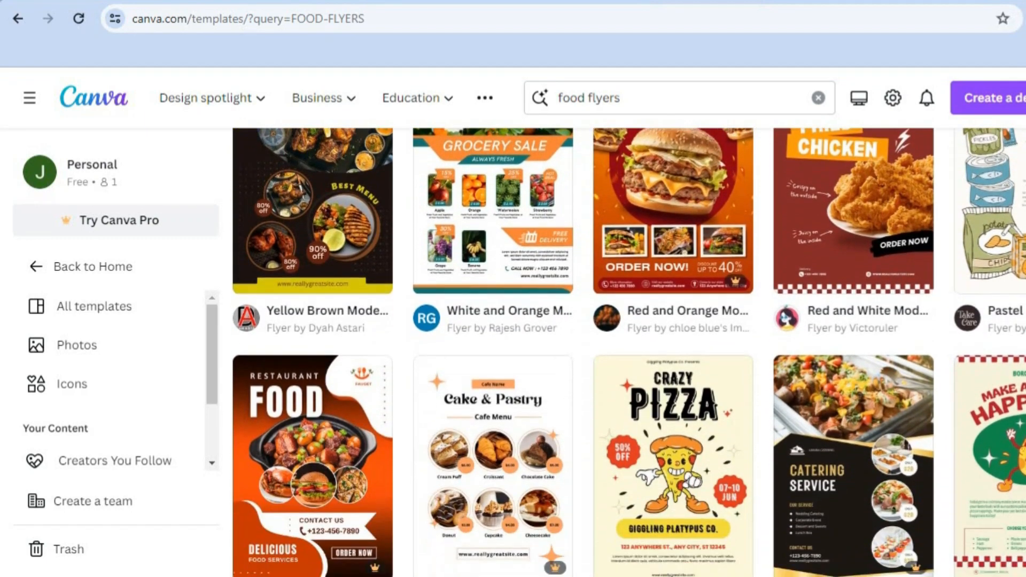
mouse_move(739, 284)
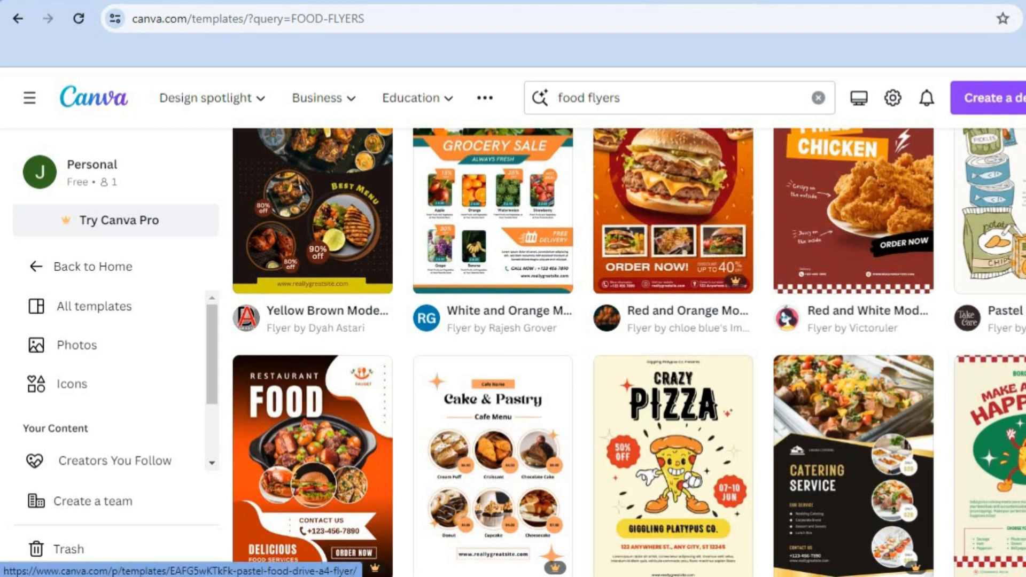
scroll(629, 351, "down", 3)
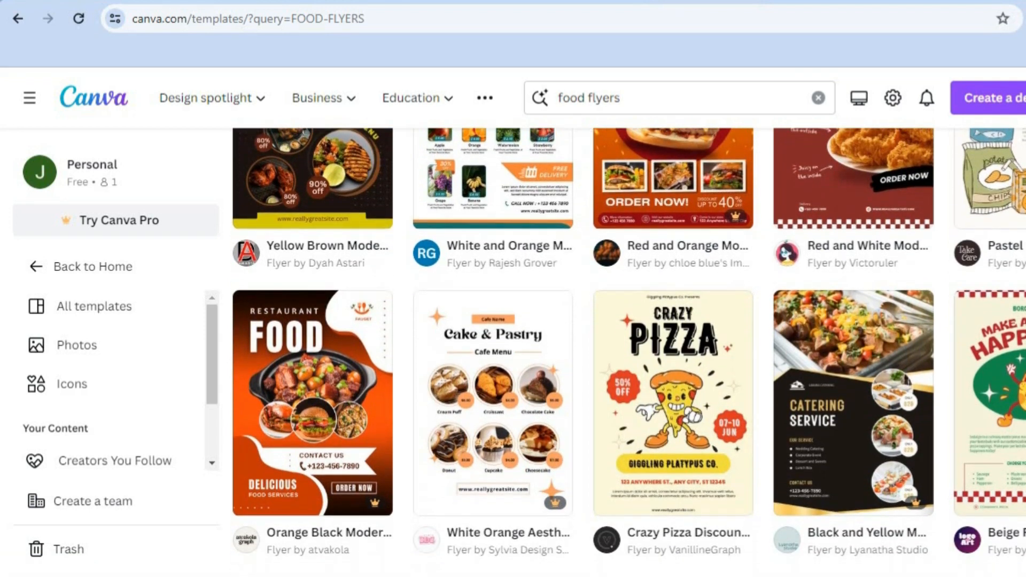
scroll(629, 352, "up", 15)
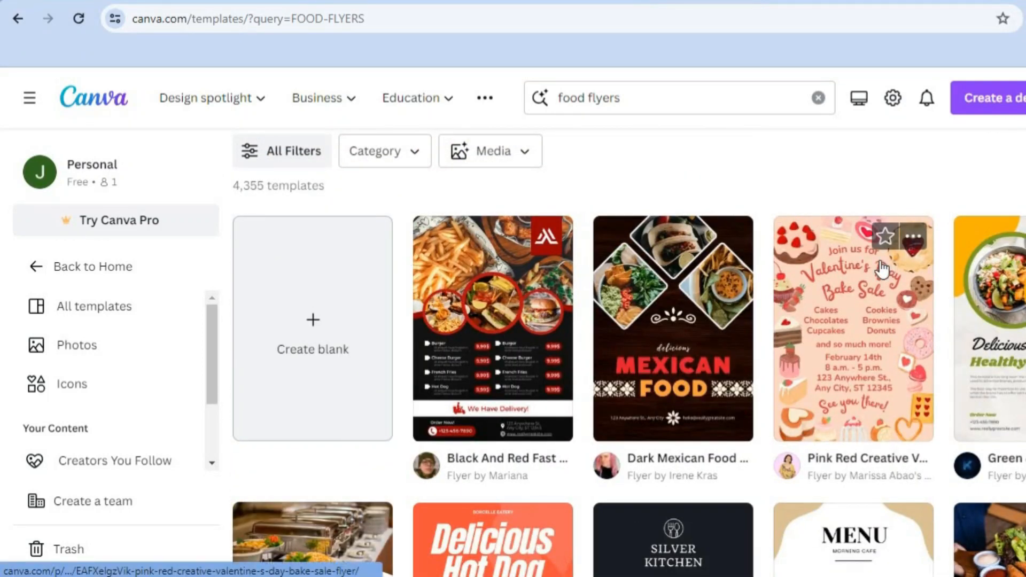
- Open the Dark Mexican Food Promotional Flyer template and start customizing it
left_click(673, 367)
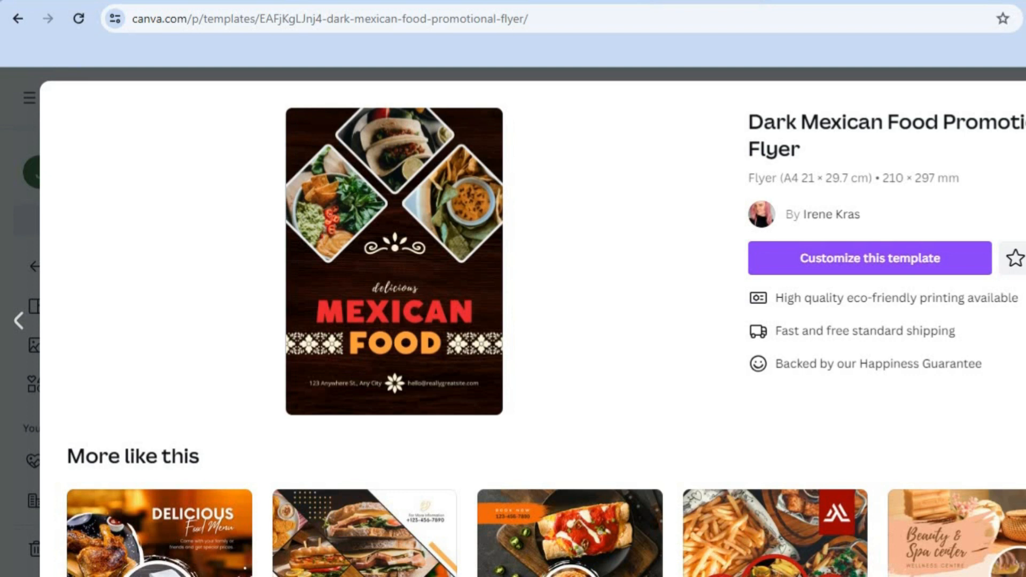
scroll(533, 321, "down", 7)
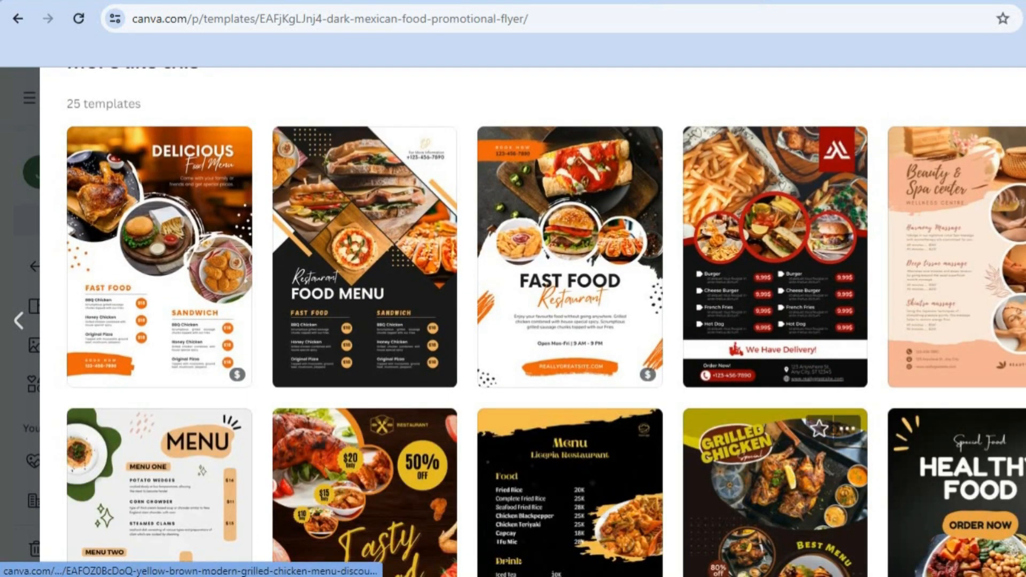
scroll(533, 321, "down", 2)
scroll(532, 320, "up", 8)
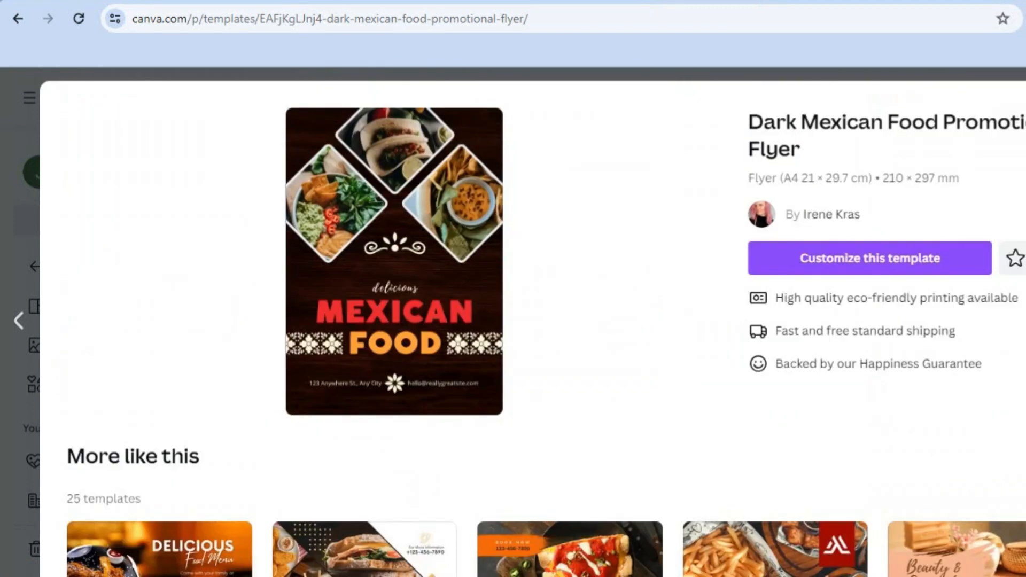
left_click(912, 252)
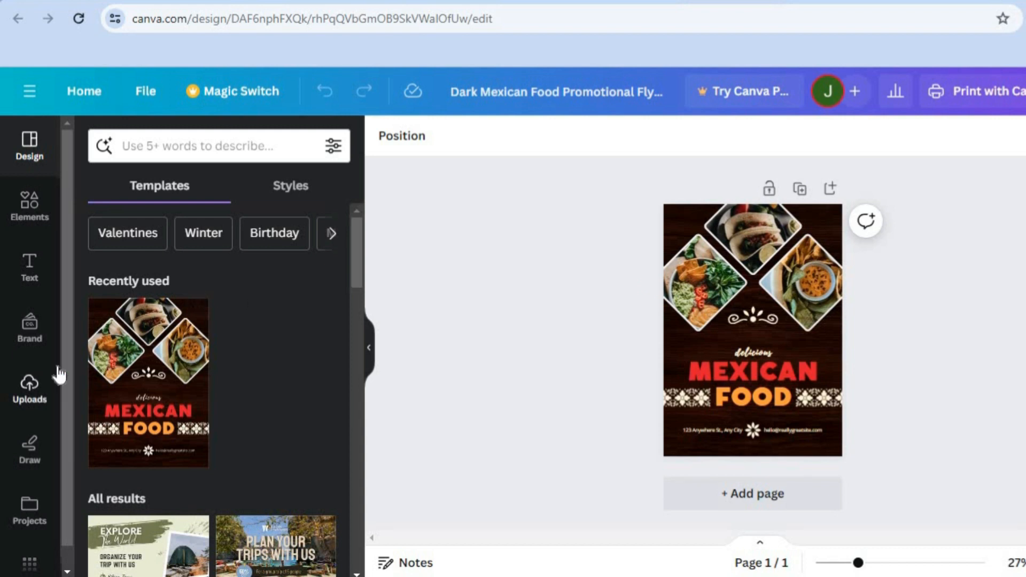
- Look over the uploaded images, and search the elements library for "DISHES"
left_click(23, 396)
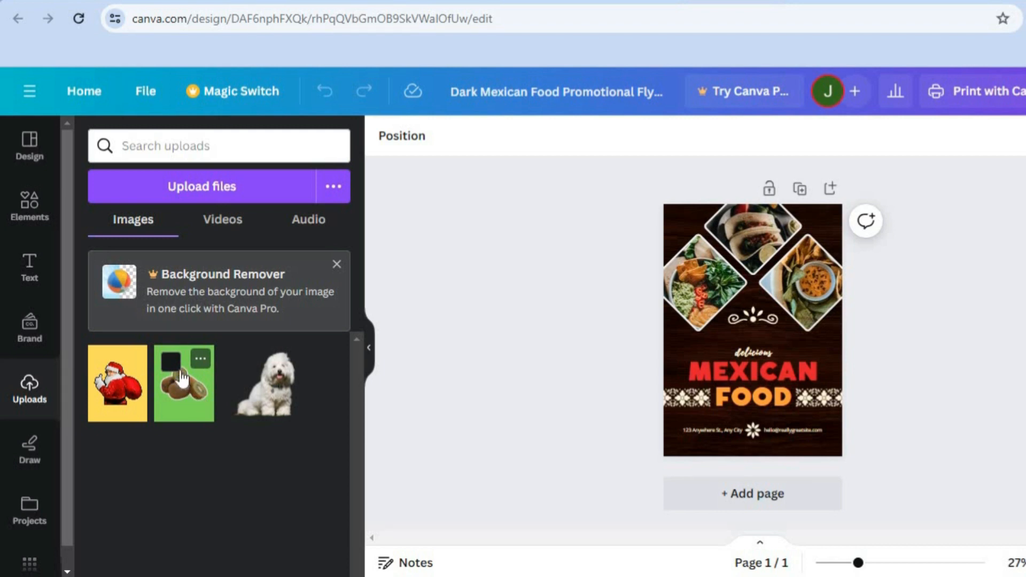
left_click(29, 208)
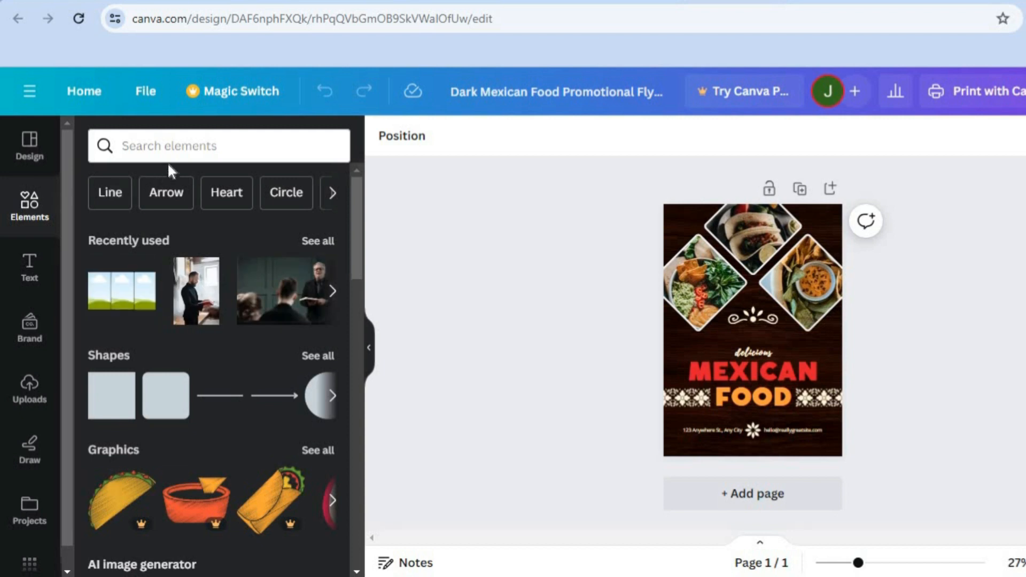
left_click(171, 149)
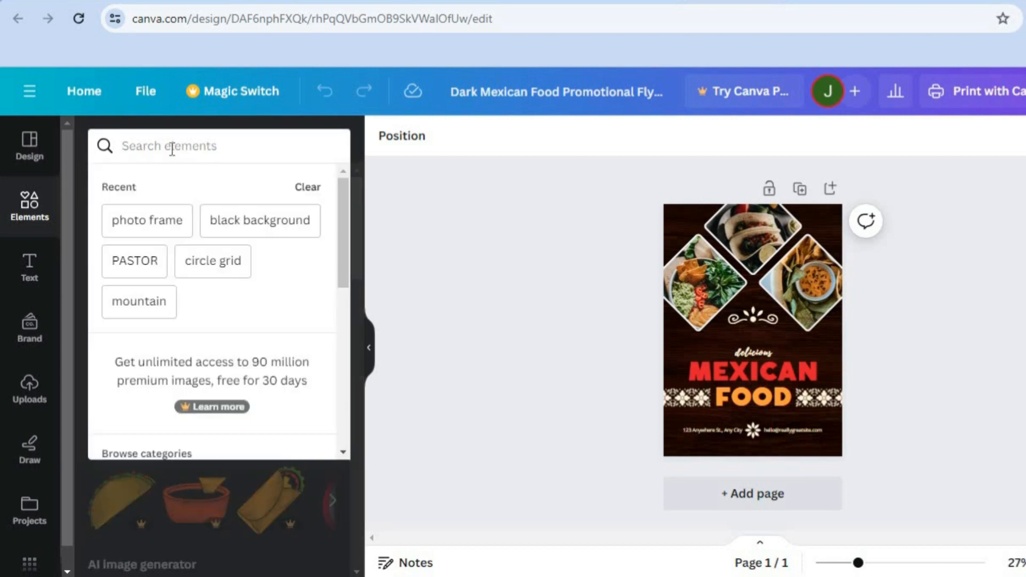
type("DISHES")
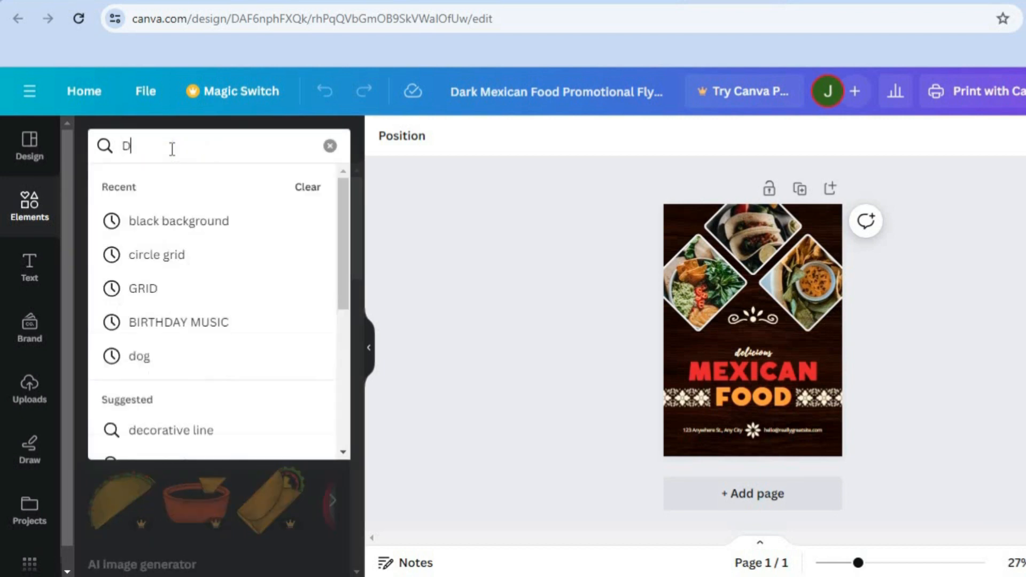
key("Return")
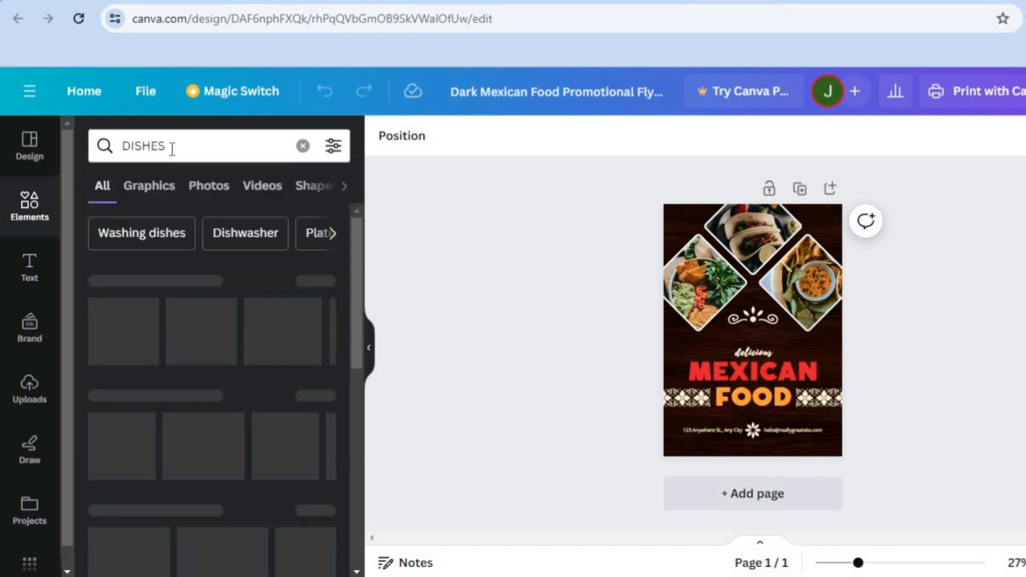
left_click(207, 155)
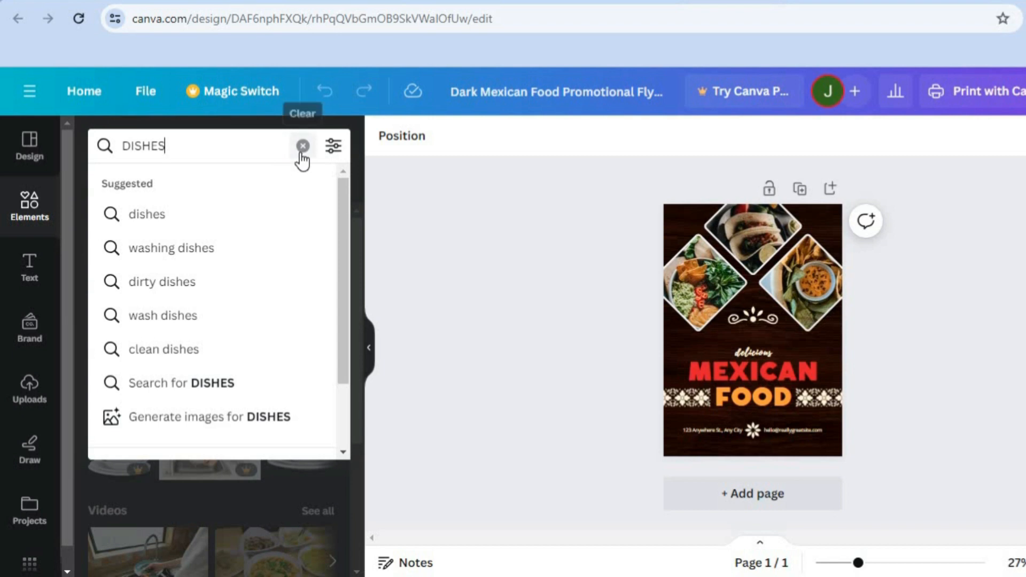
- Search the elements library for "MEAL" and limit the results to photos
left_click(302, 146)
type("MEAL")
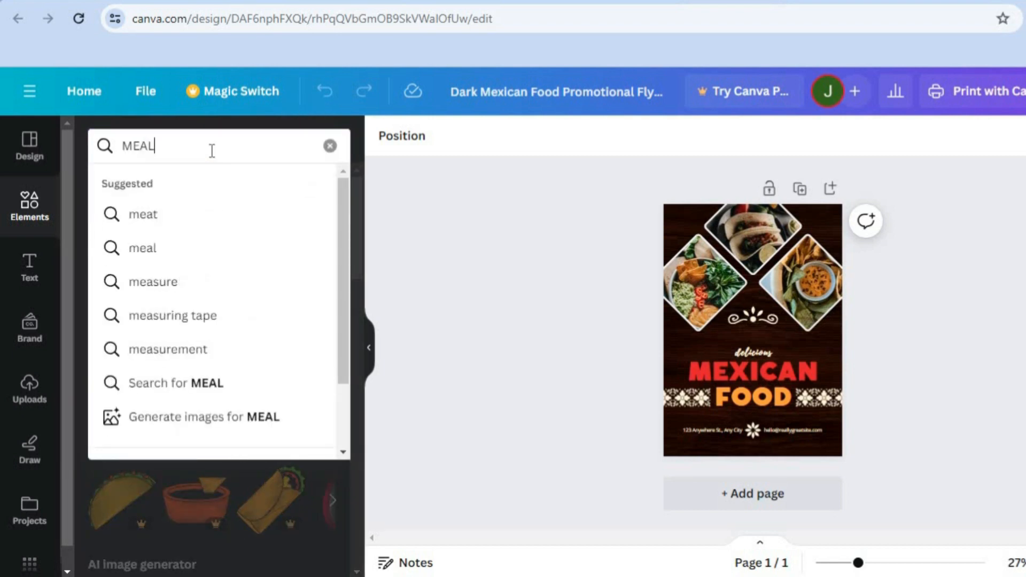
key("Return")
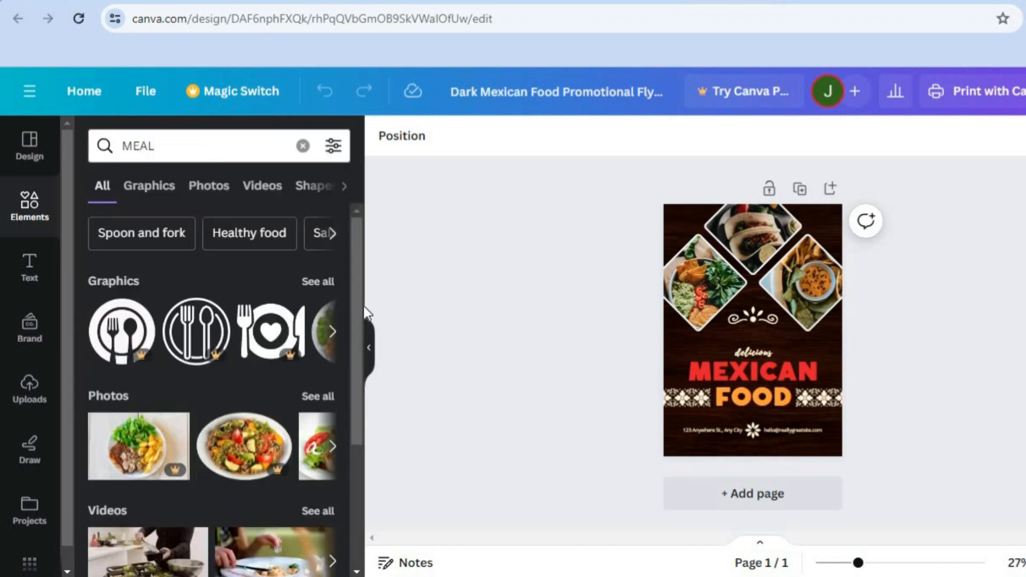
left_click(224, 199)
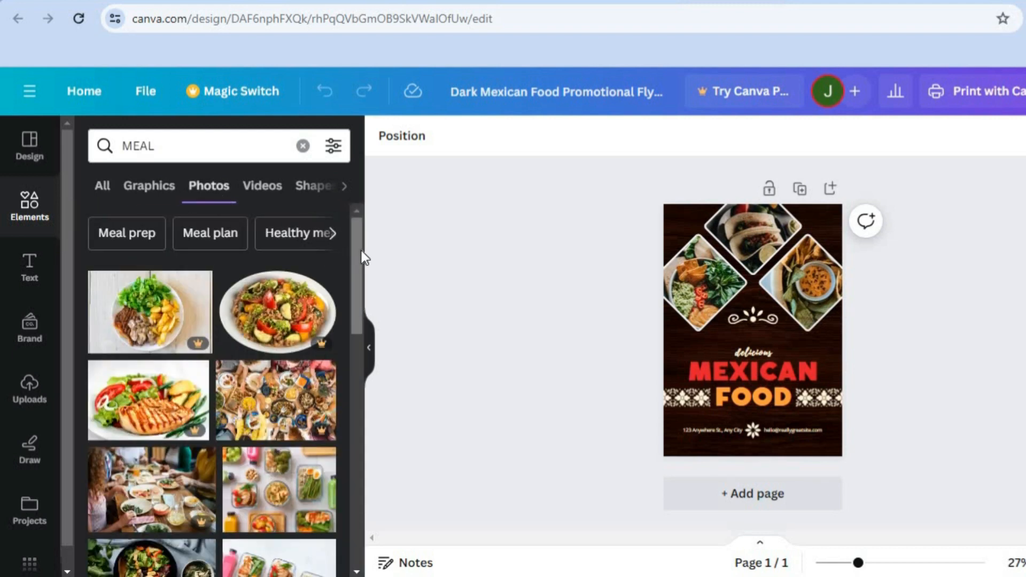
- Replace the flyer's three diamond photos with a salad bowl at left, chicken and greens at top, and grilled meat plate at right
left_click_drag(361, 257, 351, 340)
scroll(352, 339, "down", 2)
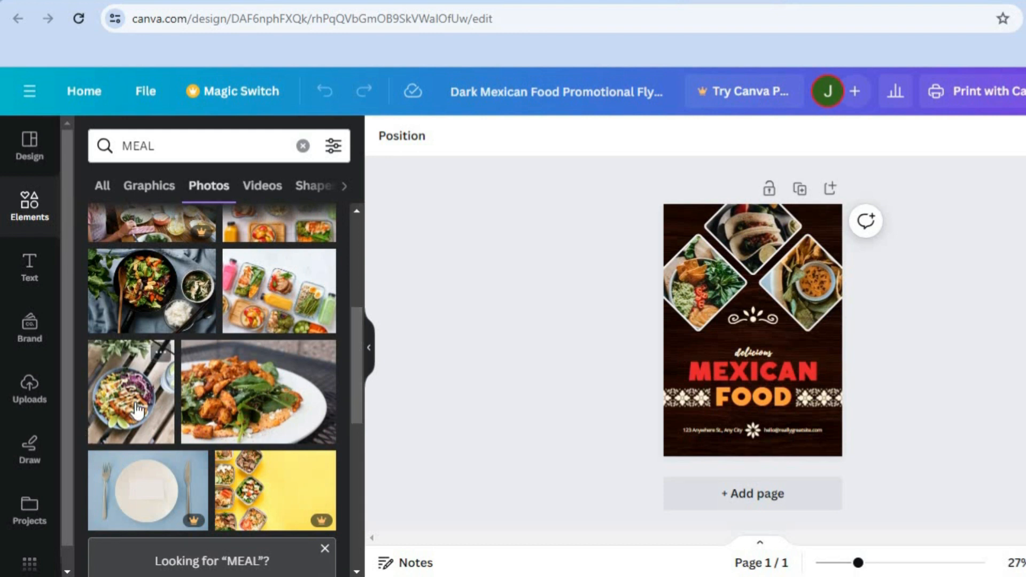
left_click_drag(134, 406, 707, 287)
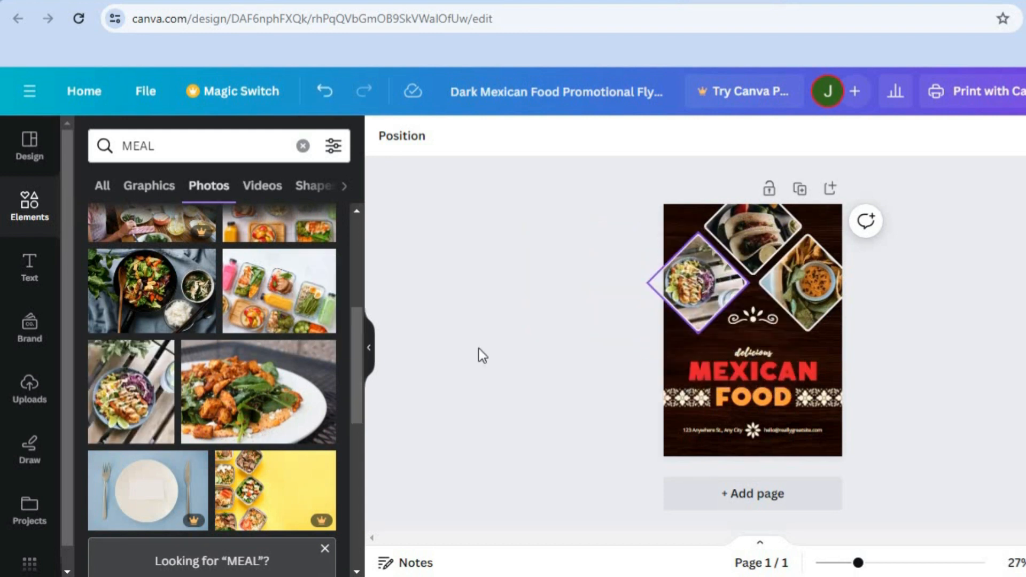
left_click_drag(257, 401, 769, 234)
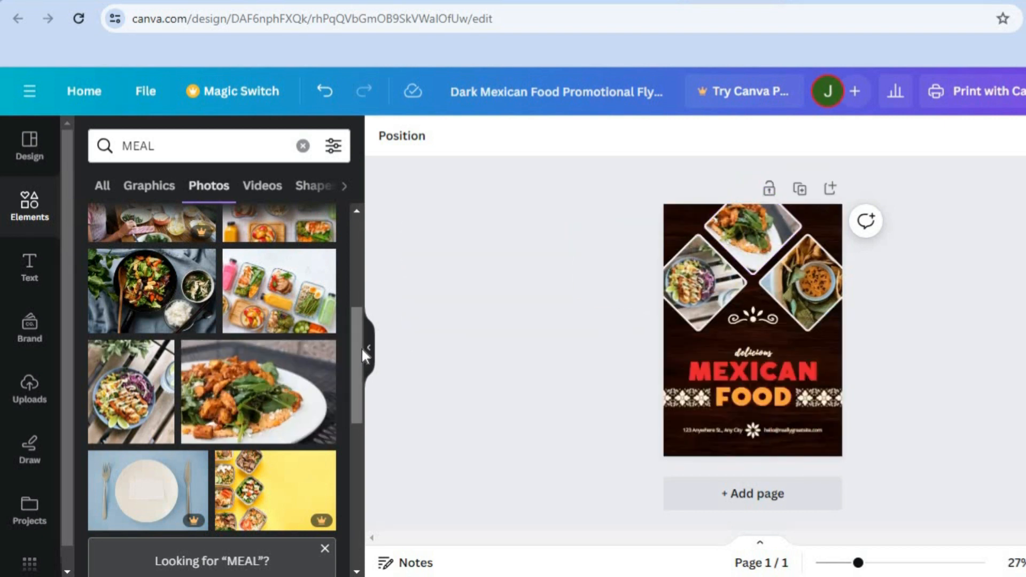
scroll(361, 383, "down", 6)
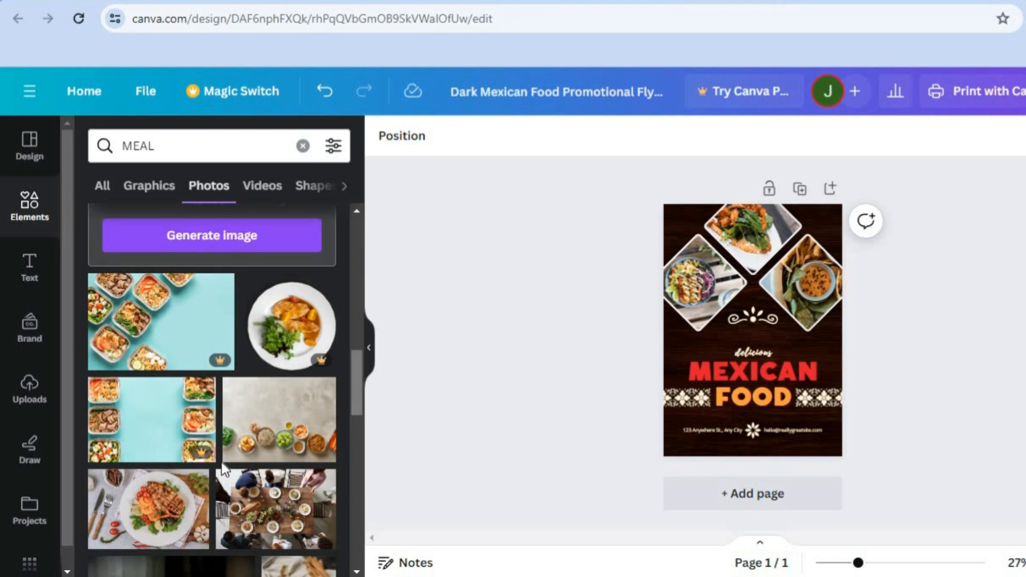
left_click_drag(171, 510, 800, 294)
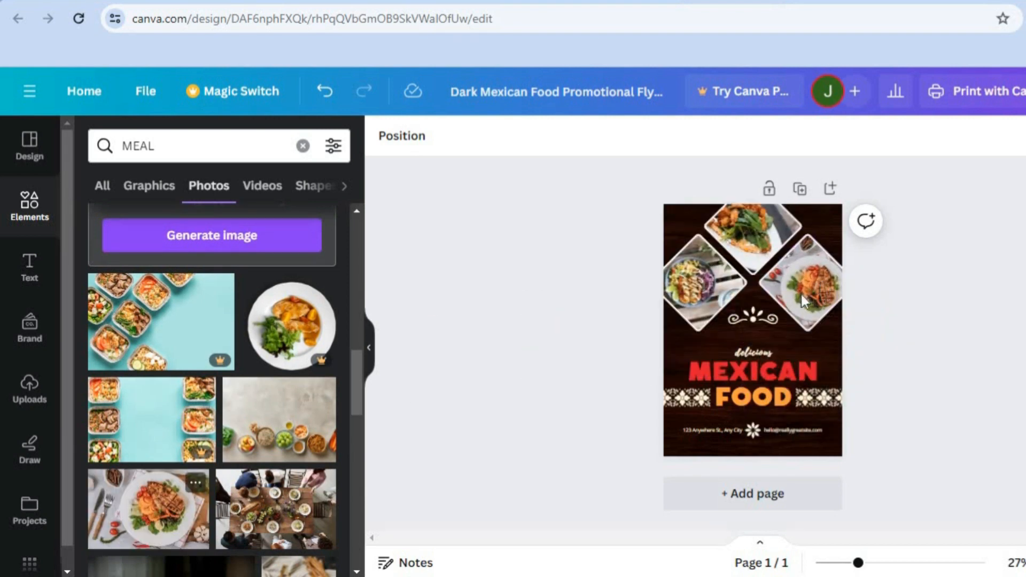
- Replace the flyer's dark wood background with a green photo color, and change it to the default solid yellow
left_click(689, 217)
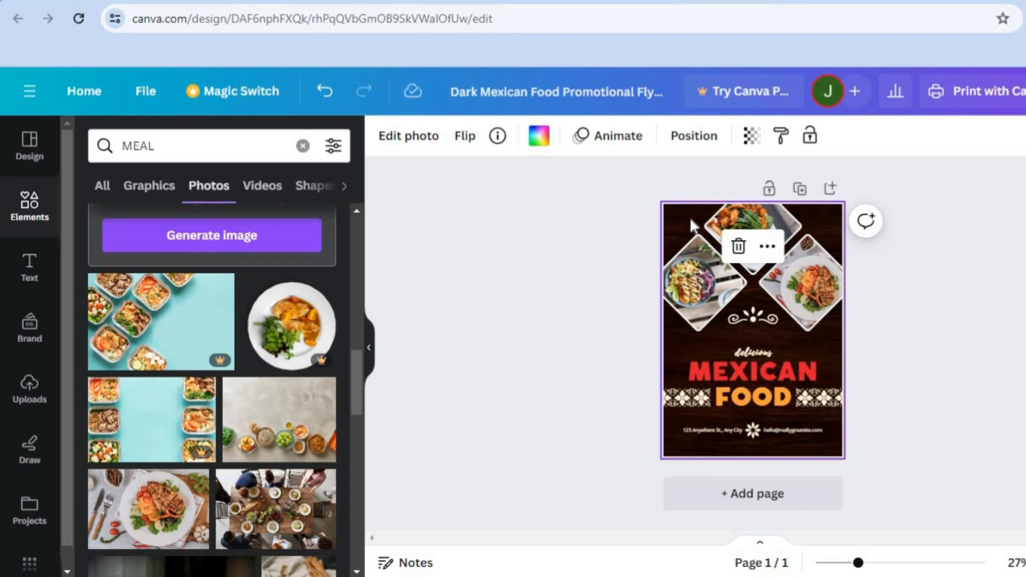
left_click(537, 140)
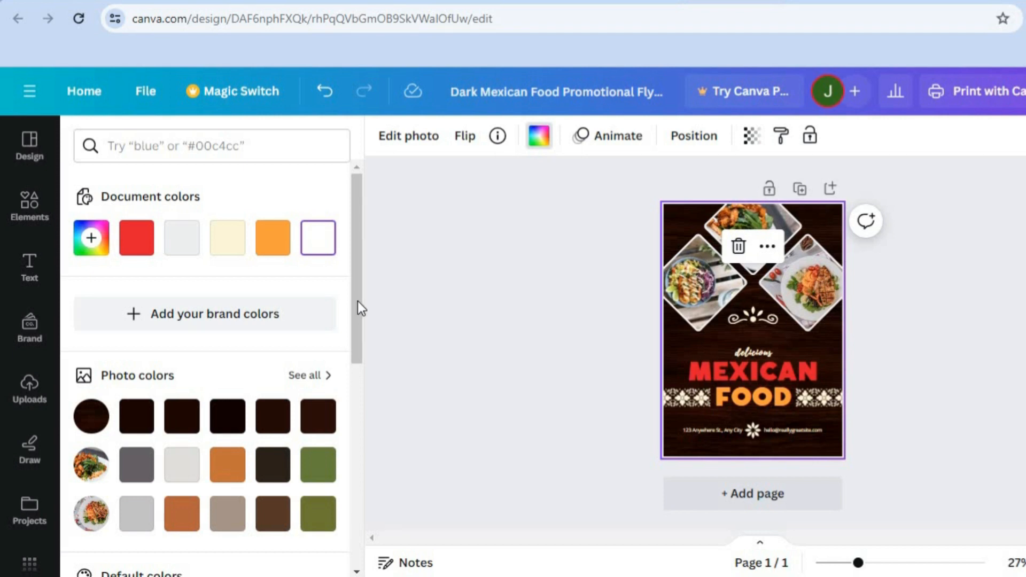
left_click(322, 471)
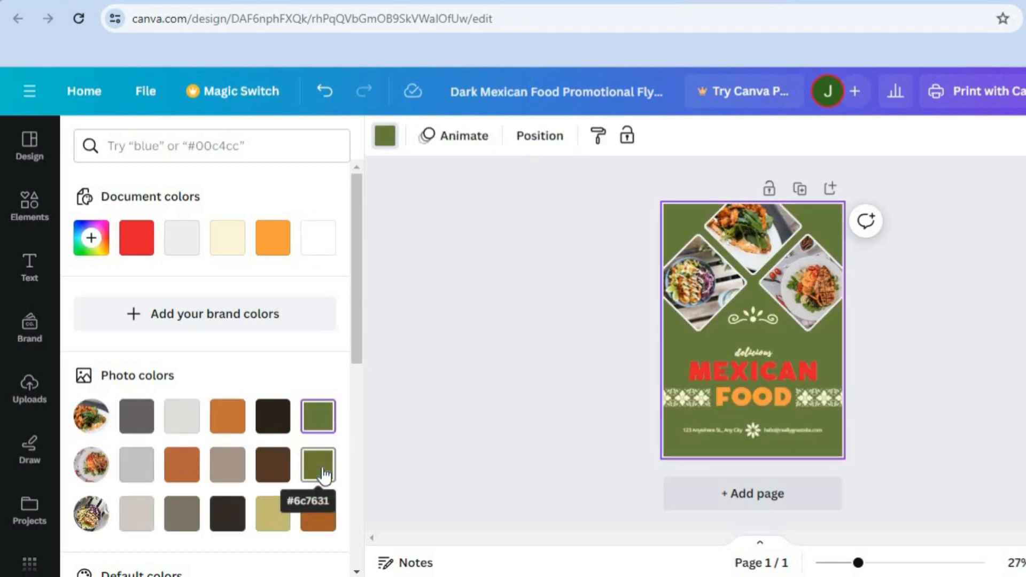
scroll(353, 427, "down", 6)
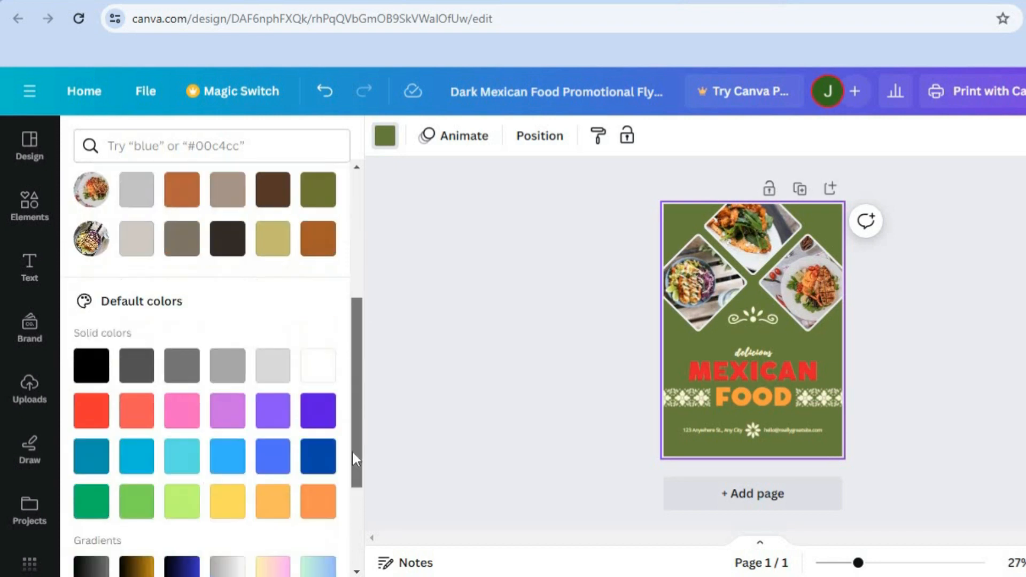
left_click(234, 429)
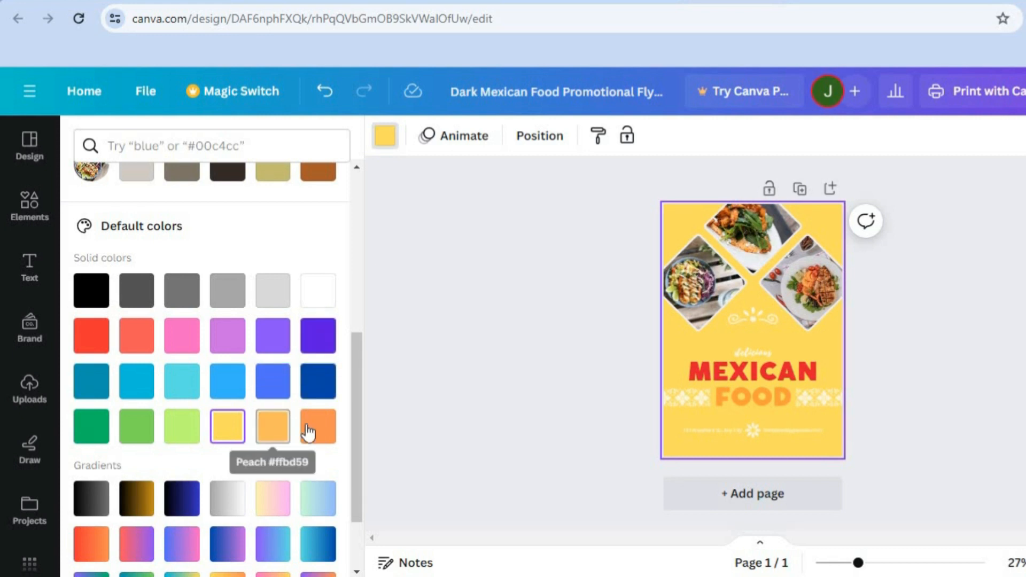
- Change the flyer's background to the default solid light green, and replace the heading word "MEXICAN" with "HEALTHY"
left_click(184, 429)
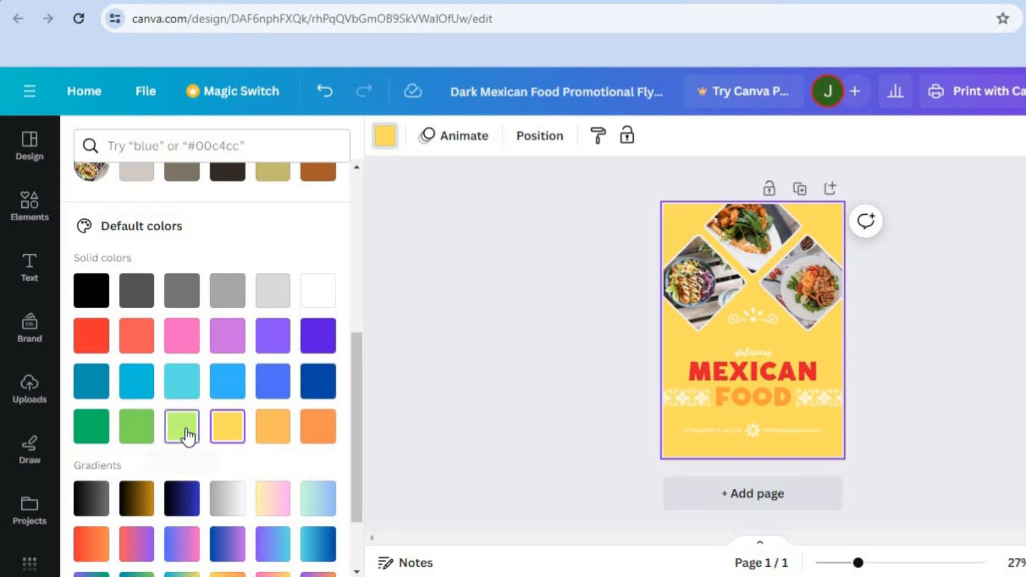
left_click(765, 396)
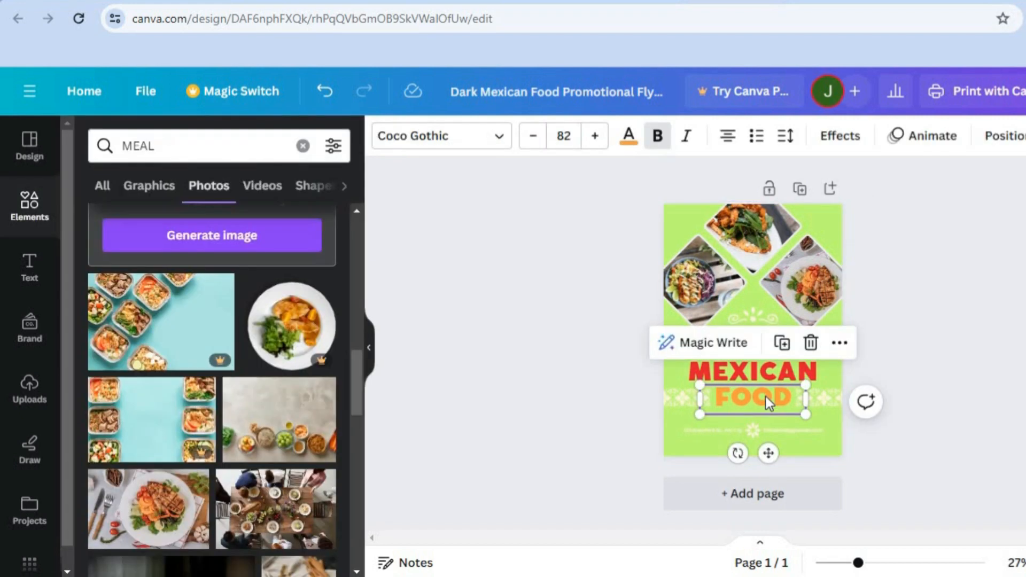
left_click(780, 370)
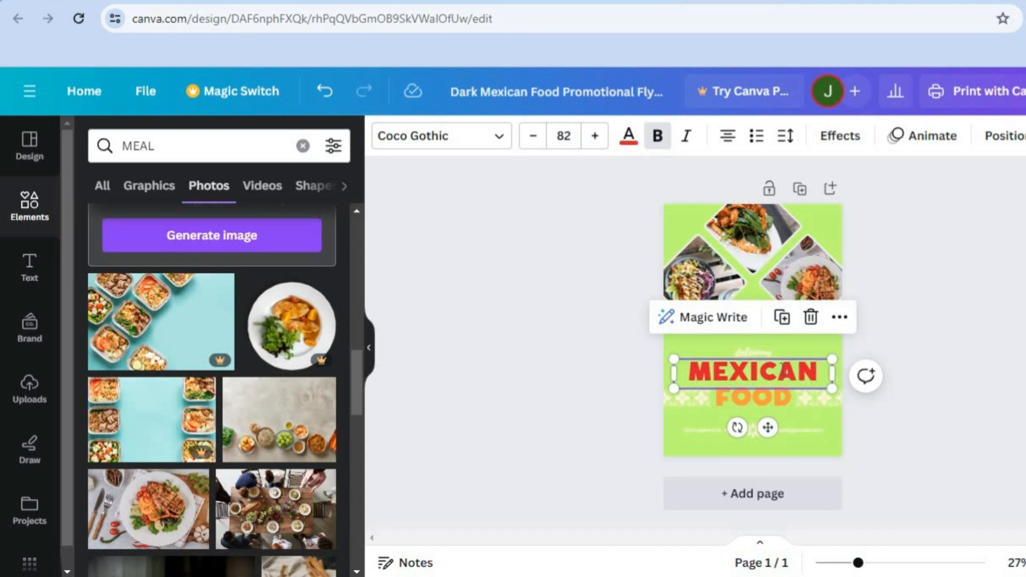
double_click(780, 369)
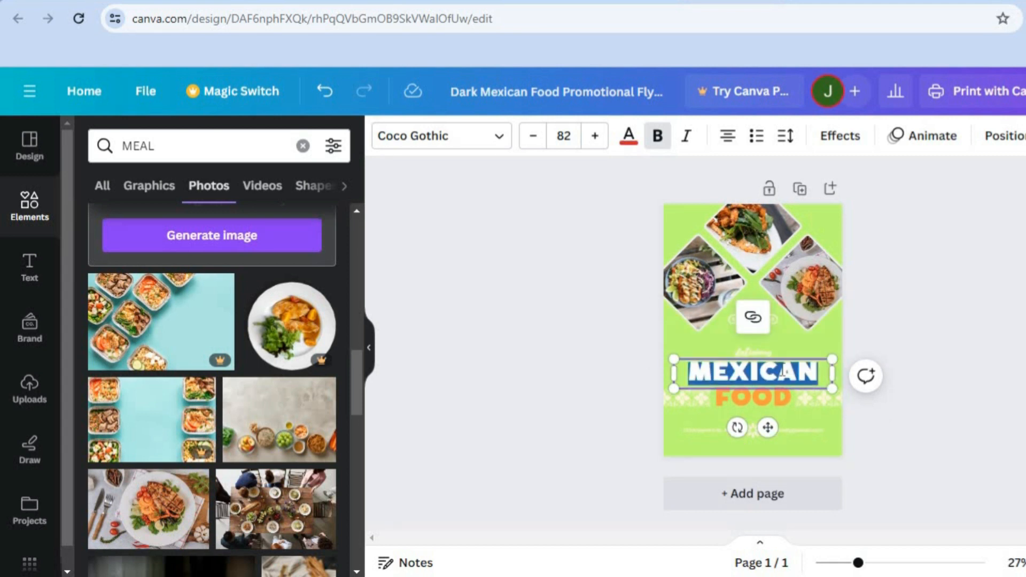
type("HE")
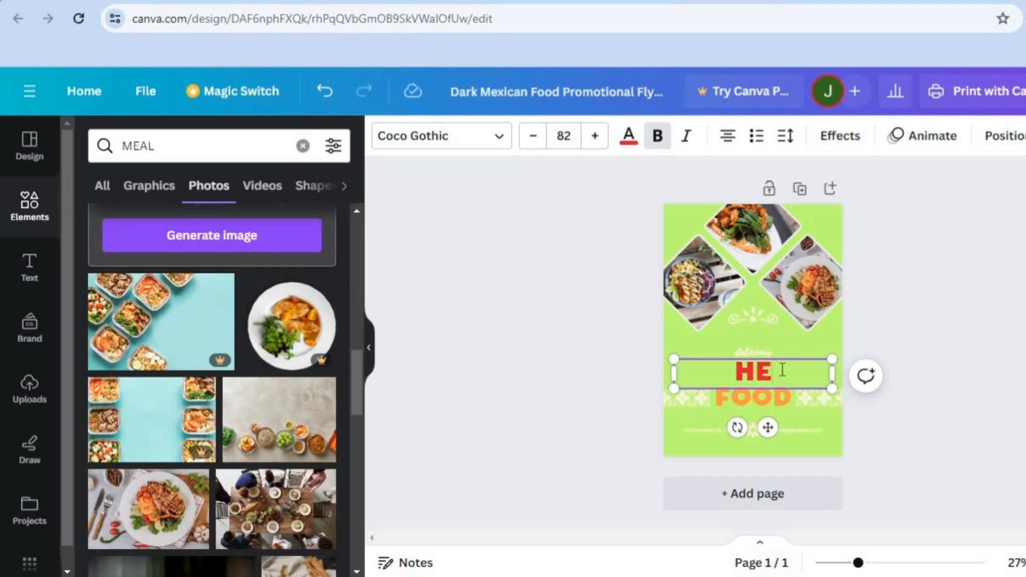
type("ALTHY")
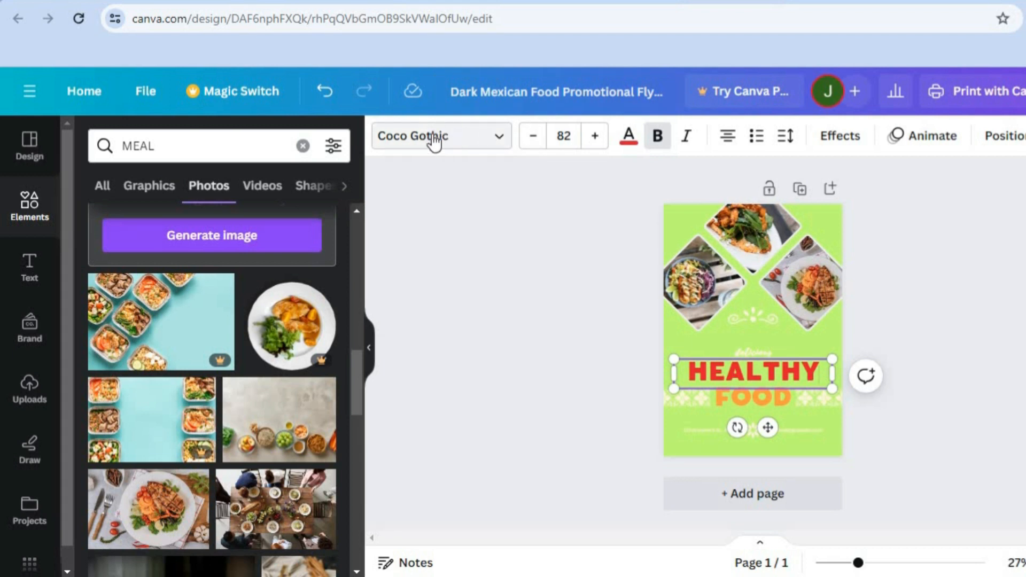
left_click(466, 140)
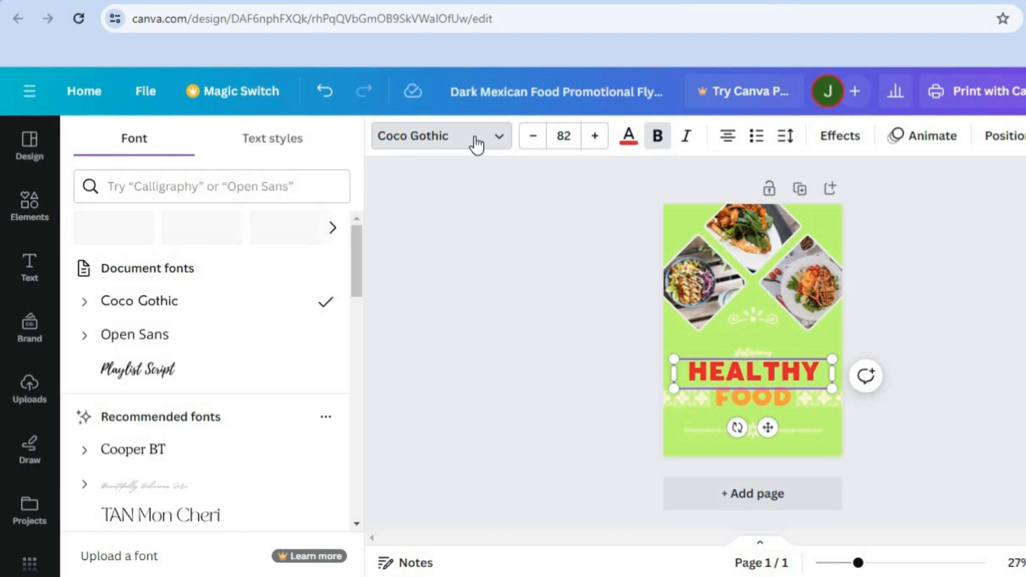
left_click(473, 140)
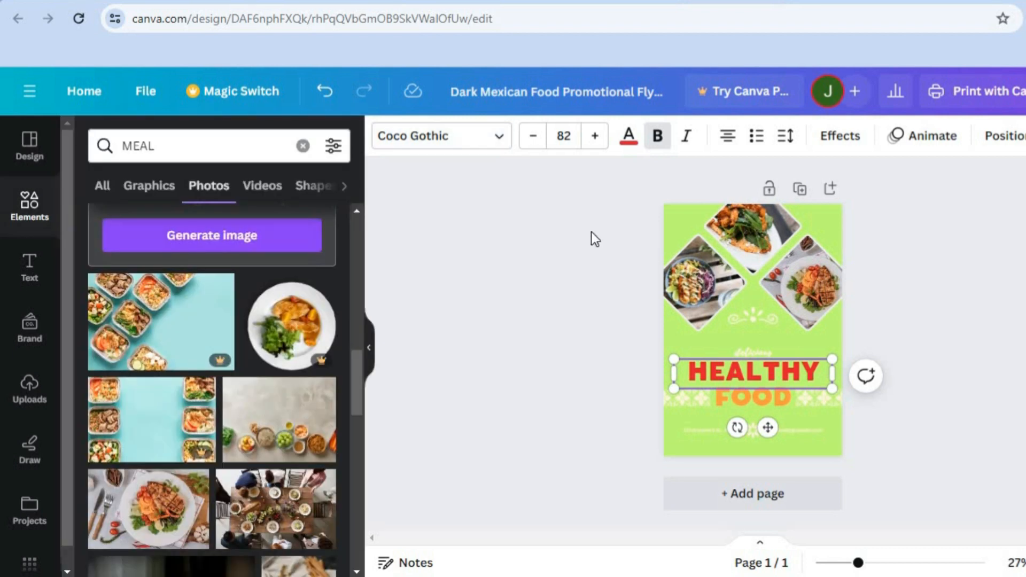
- Set the street address text to font size 21 and widen its box to the flyer's left edge so it fits one line
left_click(708, 439)
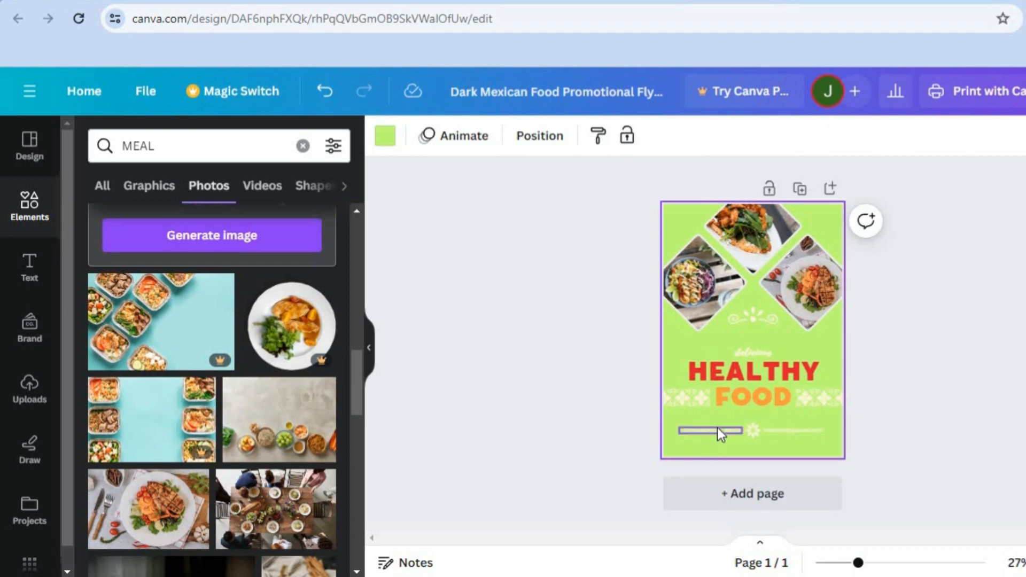
left_click(717, 427)
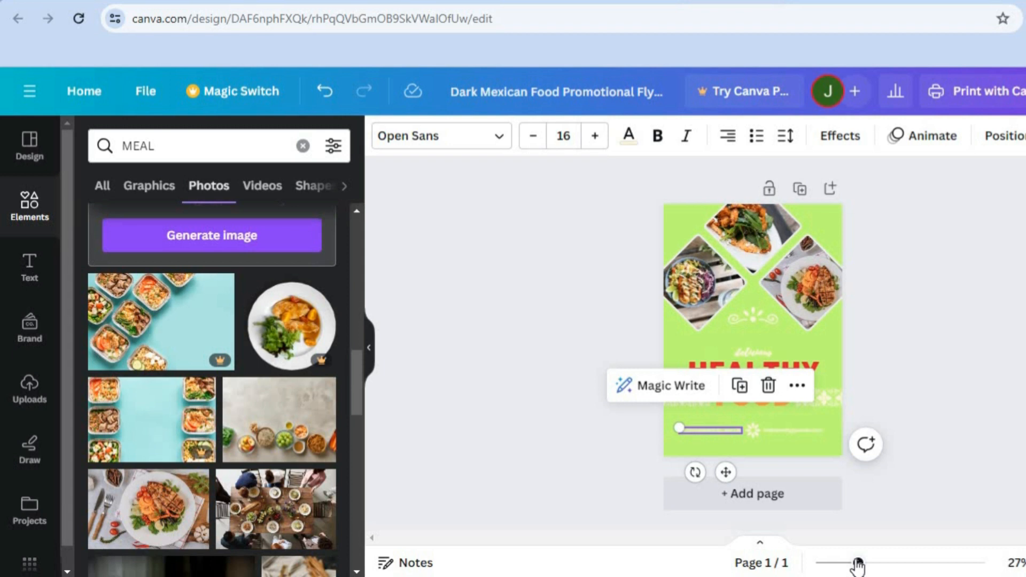
left_click_drag(857, 564, 899, 566)
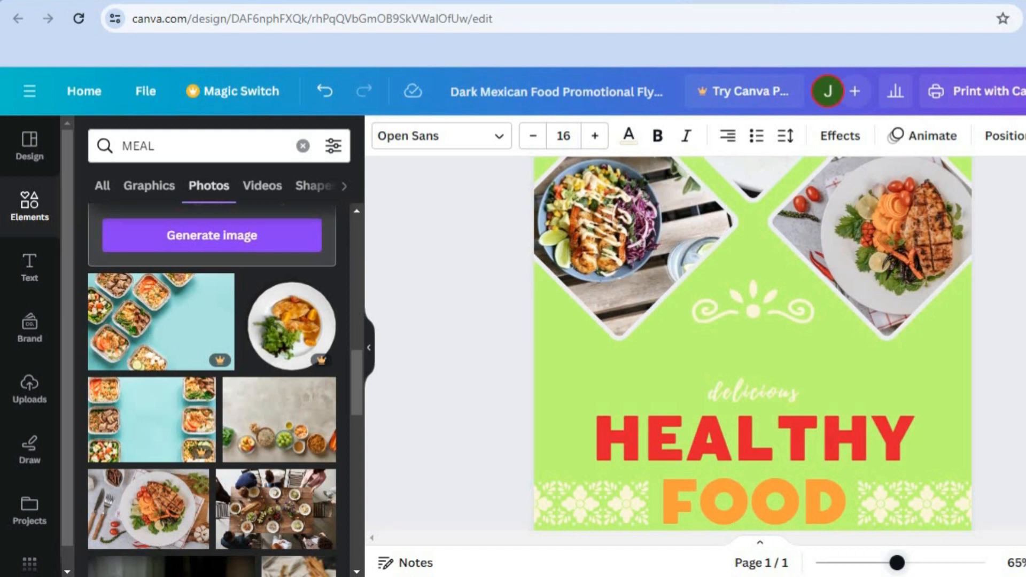
scroll(747, 342, "down", 4)
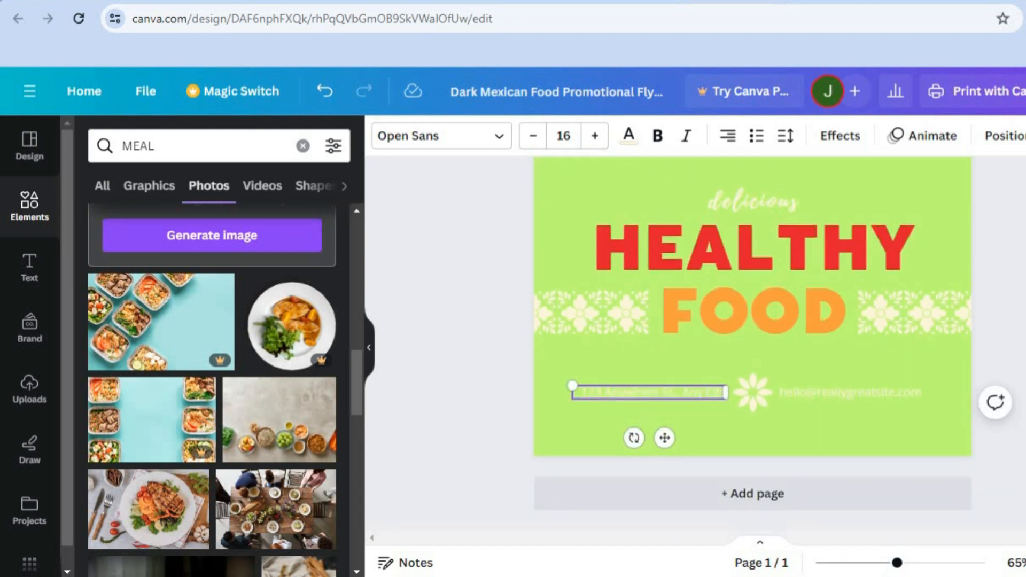
double_click(637, 392)
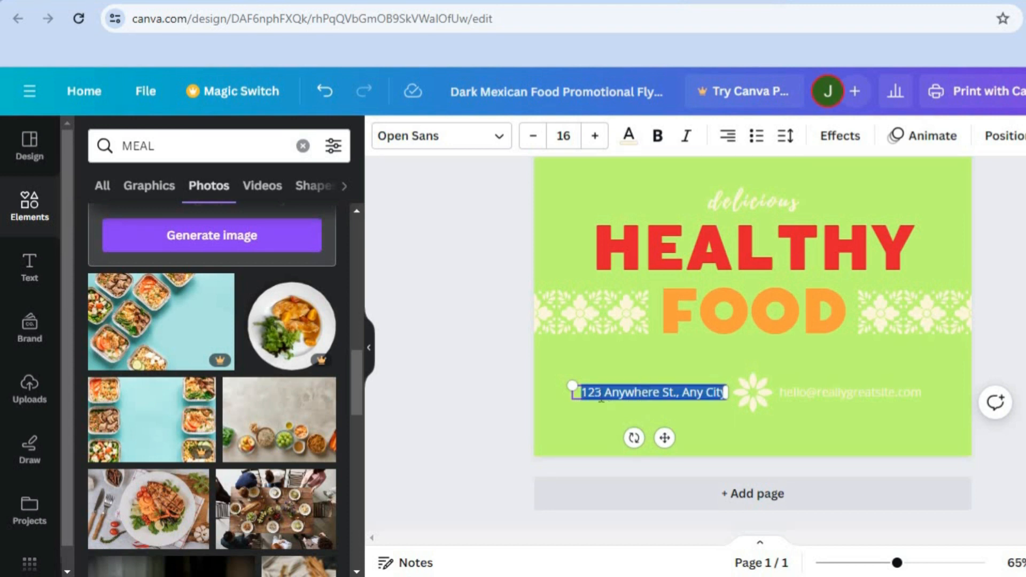
left_click(570, 136)
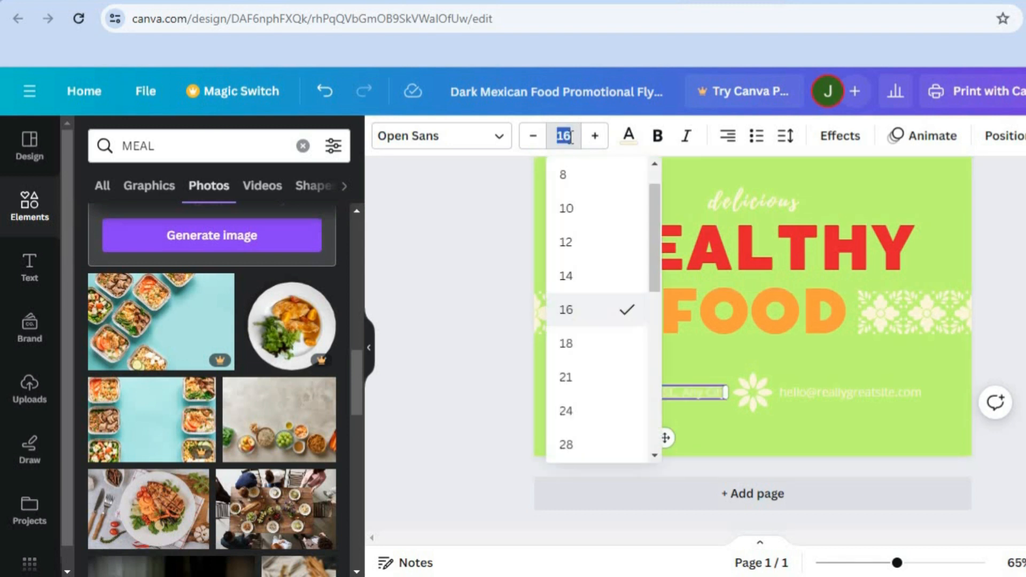
left_click(580, 394)
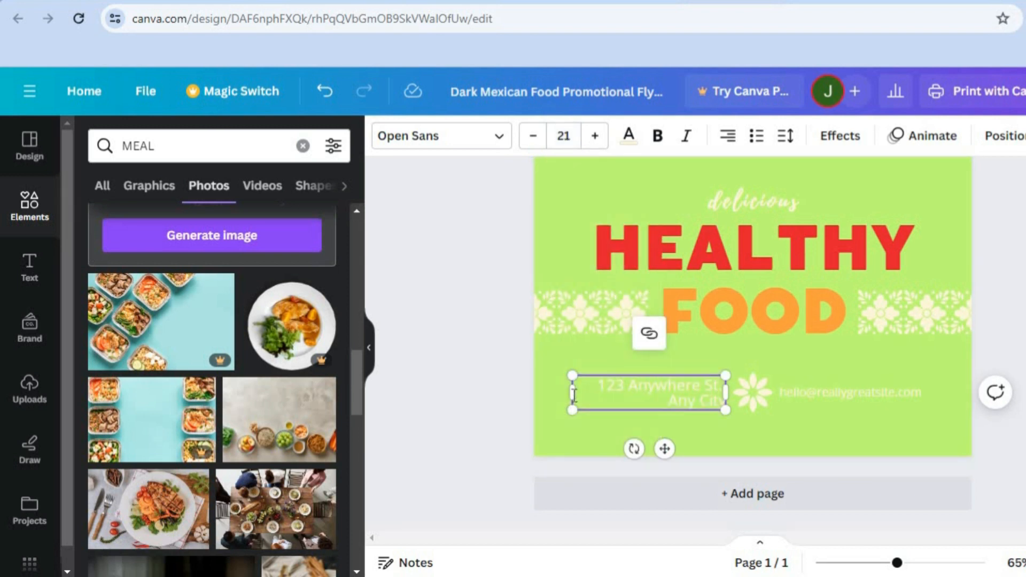
left_click_drag(545, 392, 533, 391)
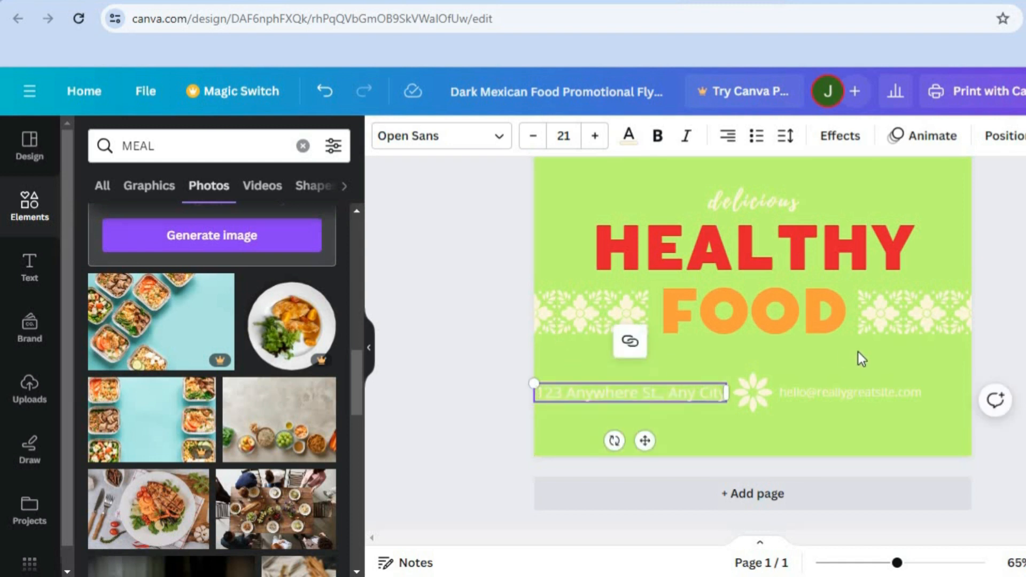
- Set the e-mail text beside the flower ornament to font size 18 and widen its box to fit on one line
left_click(886, 391)
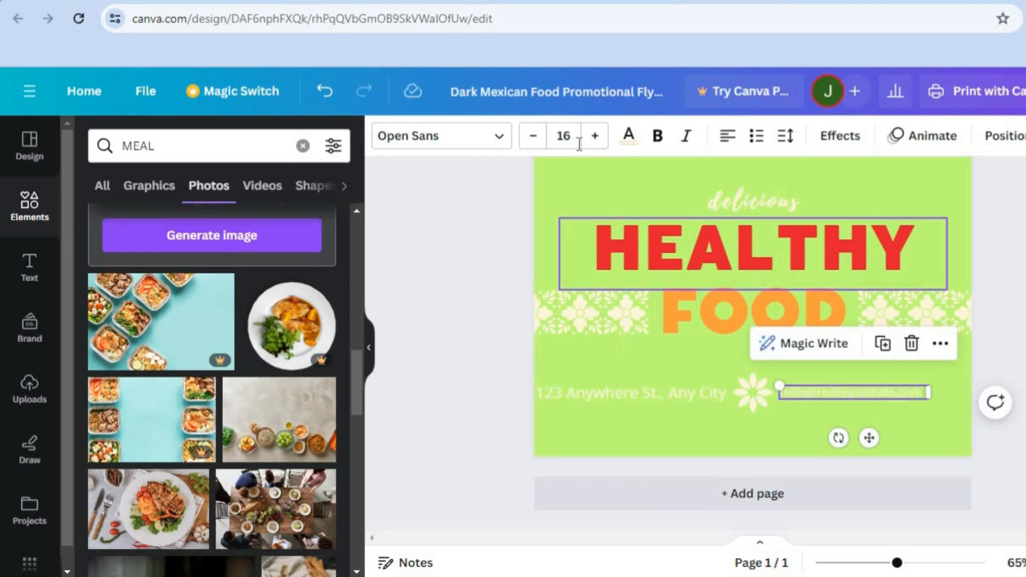
left_click(562, 135)
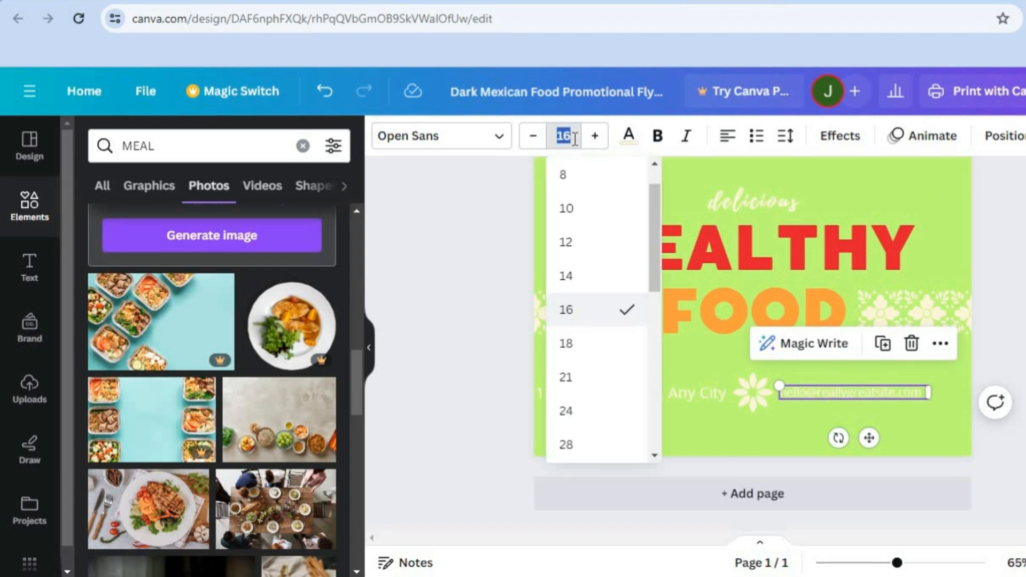
left_click(586, 343)
left_click_drag(928, 394, 950, 394)
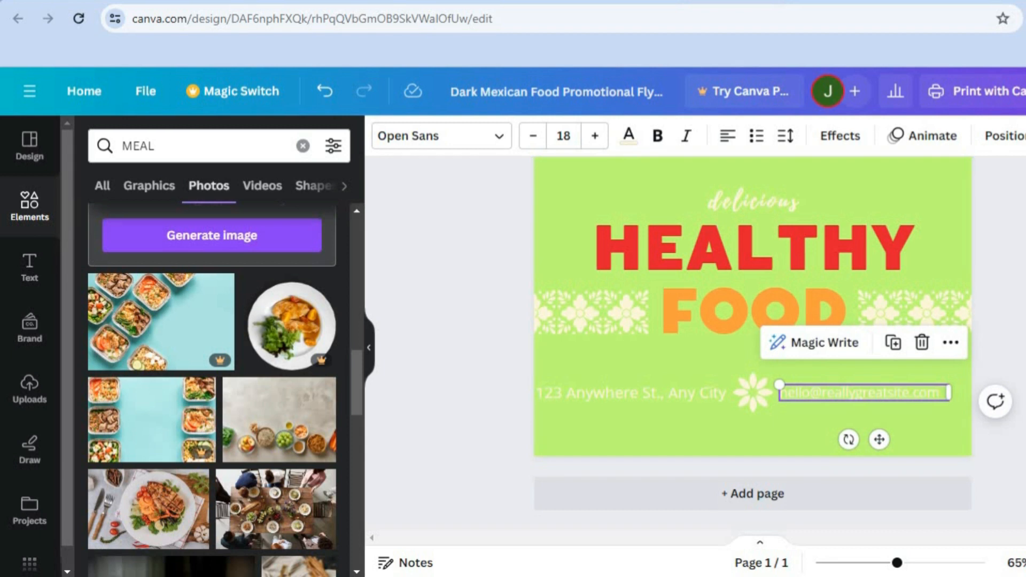
- Look over the whole flyer and open the design's download options
scroll(752, 342, "up", 8)
scroll(752, 342, "up", 1)
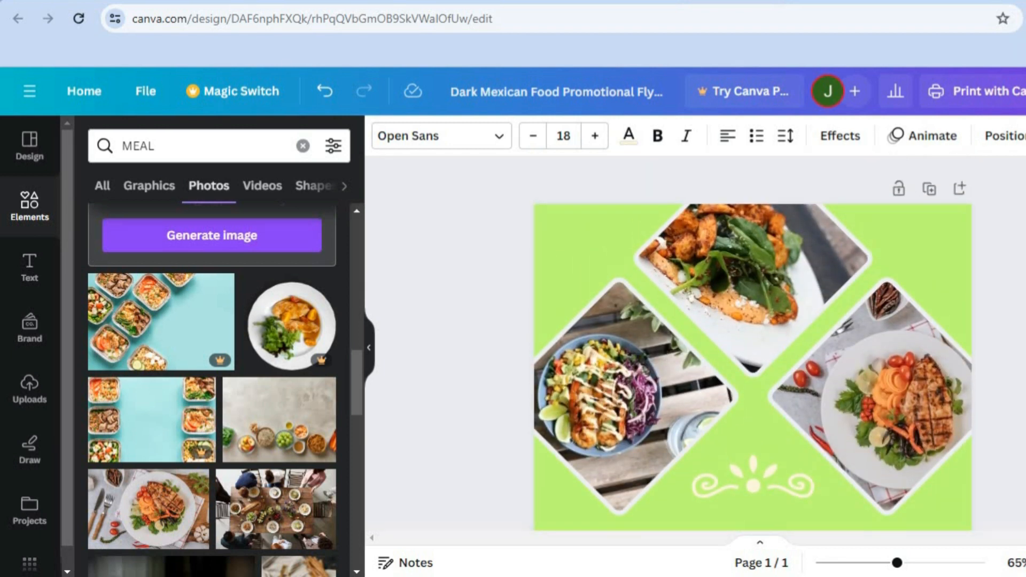
left_click(1024, 92)
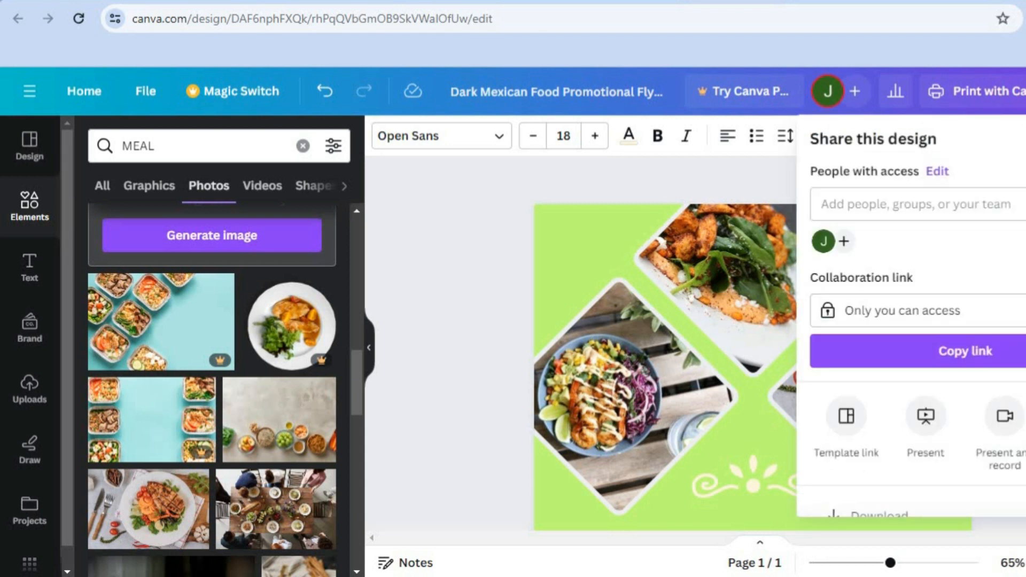
scroll(985, 389, "down", 3)
left_click(985, 381)
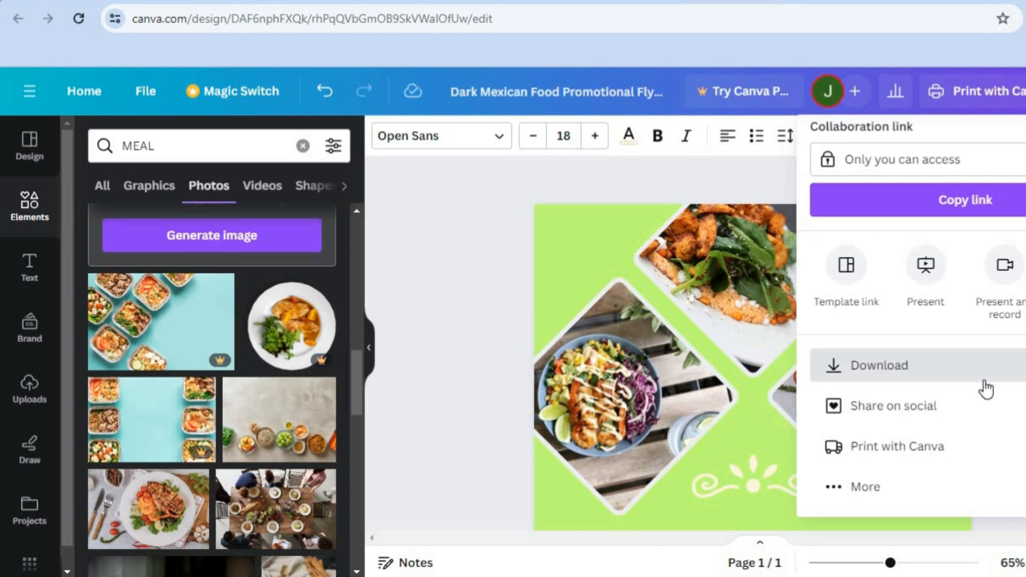